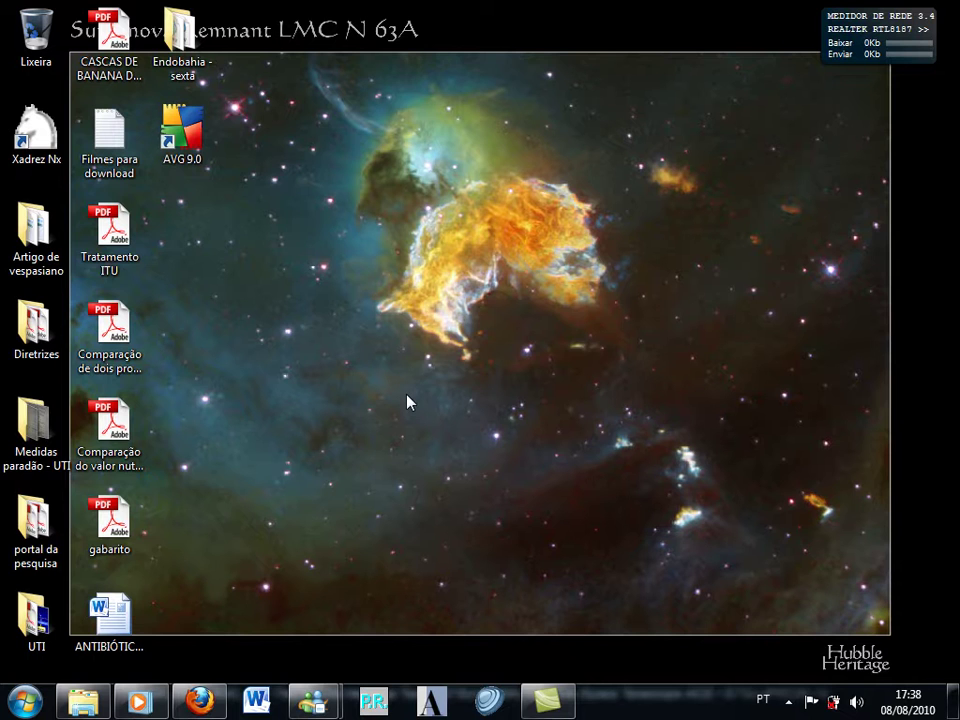
Open Tratamento ITU.pdf from the desktop and review the additional toolbar tools through to the Snapshot tool, leaving the selection as it is
double_click(104, 228)
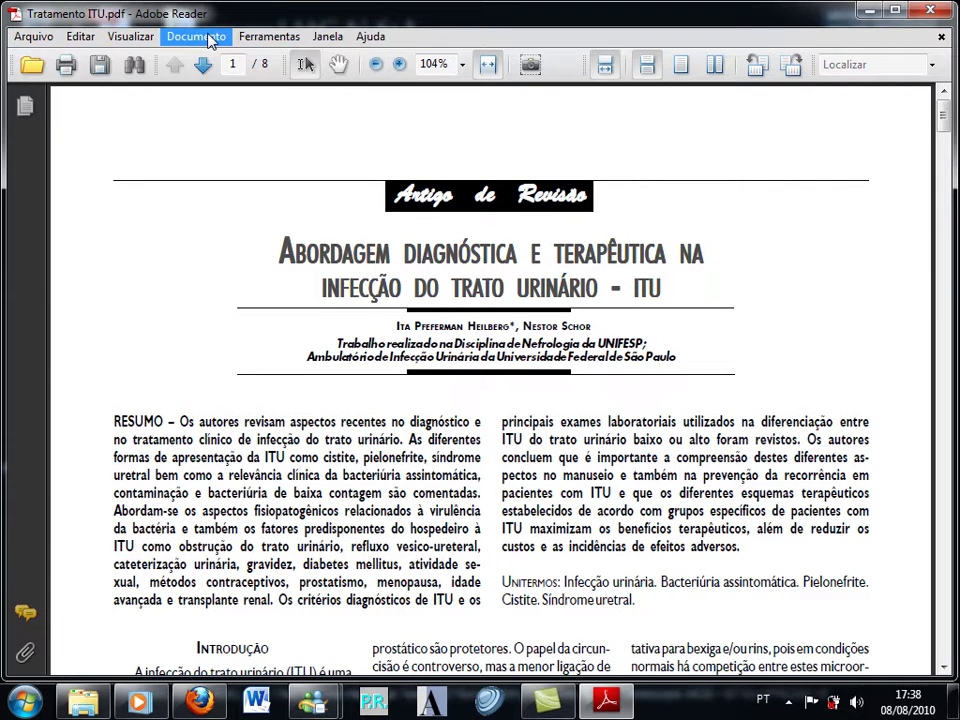
click(141, 38)
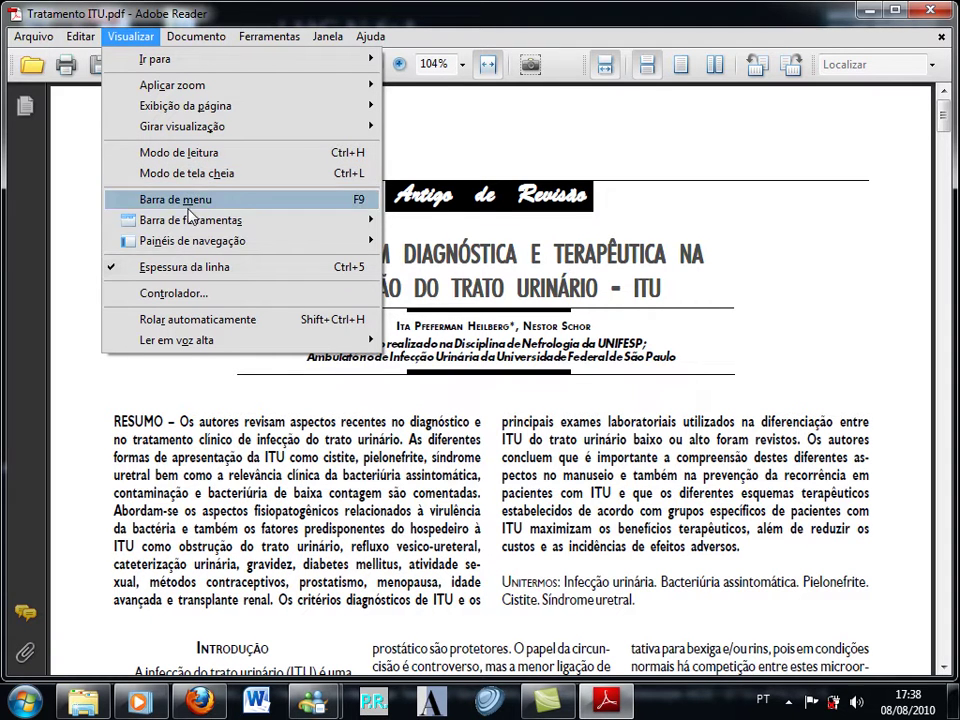
mouse_move(203, 228)
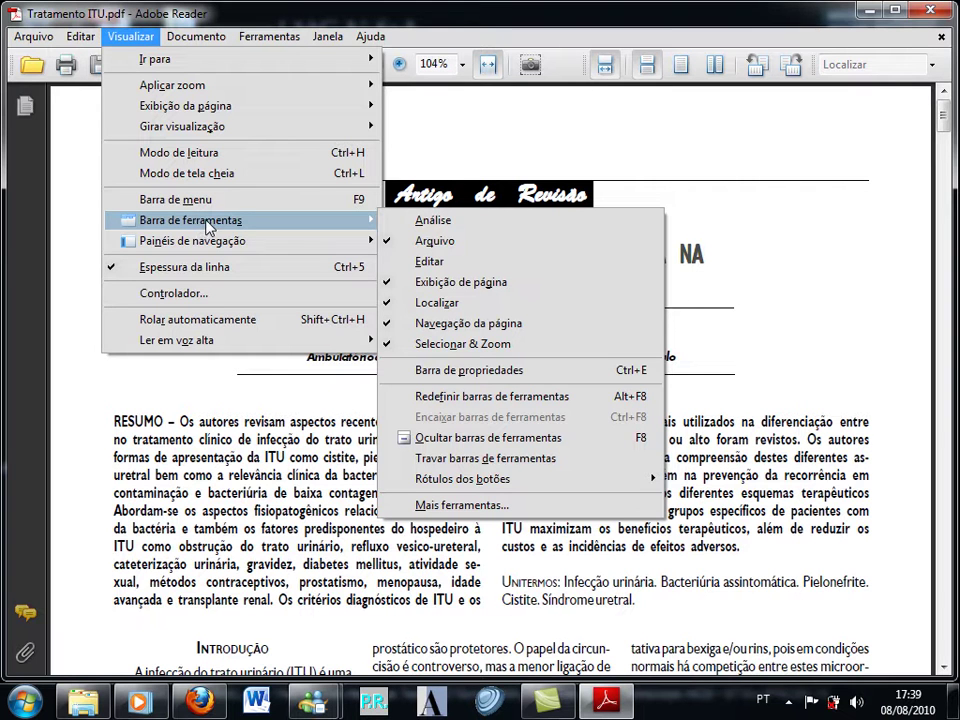
click(462, 505)
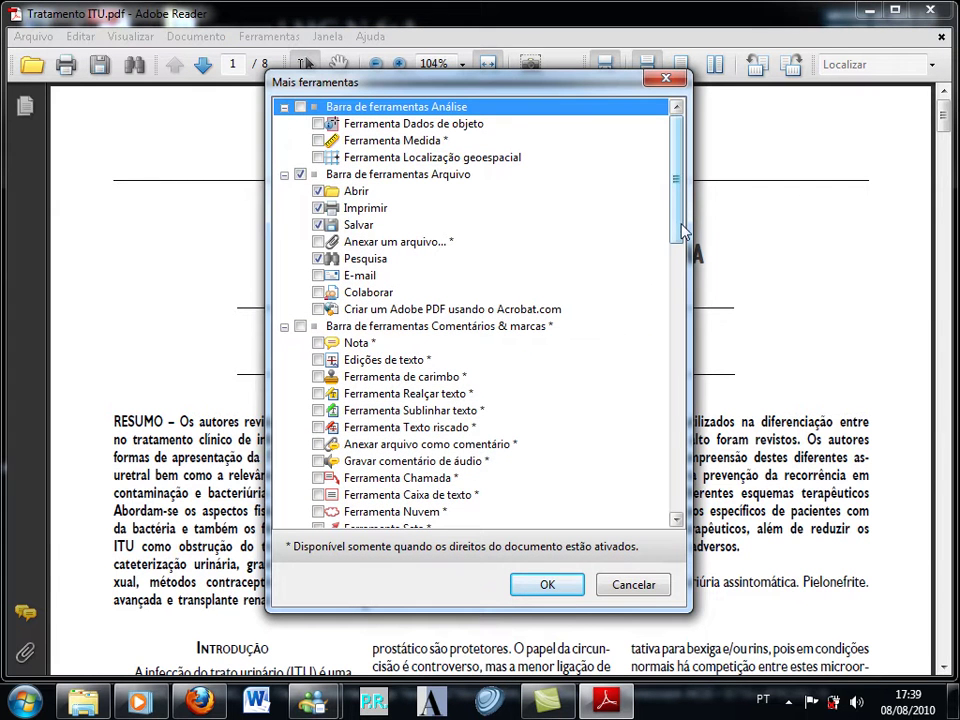
mouse_move(679, 231)
mouse_down()
mouse_move(677, 274)
mouse_move(671, 245)
mouse_up()
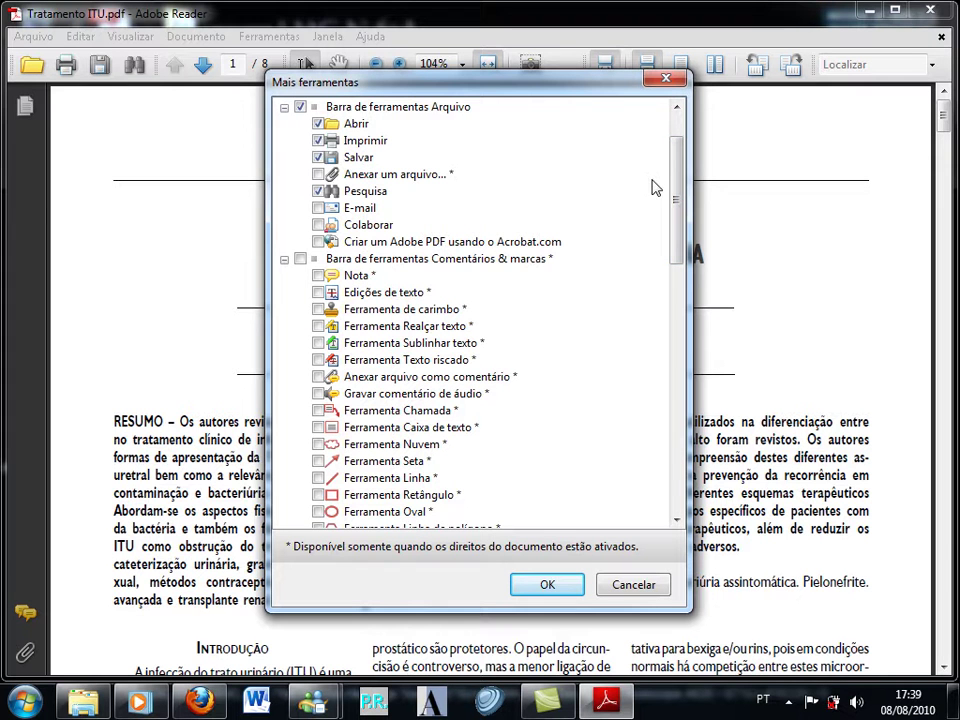
drag(672, 193, 638, 463)
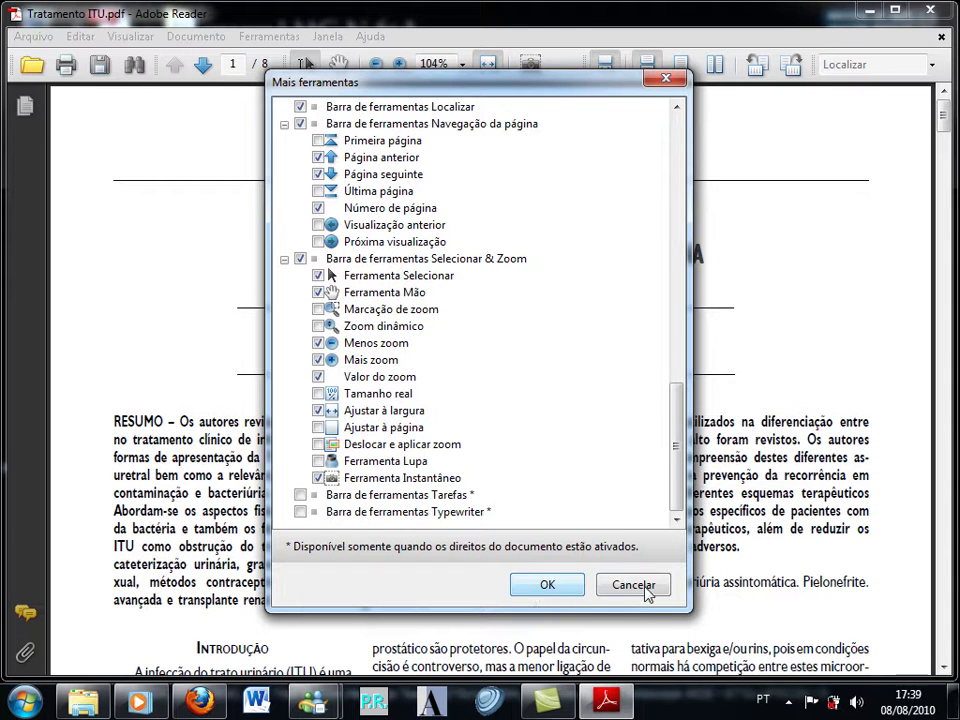
click(613, 577)
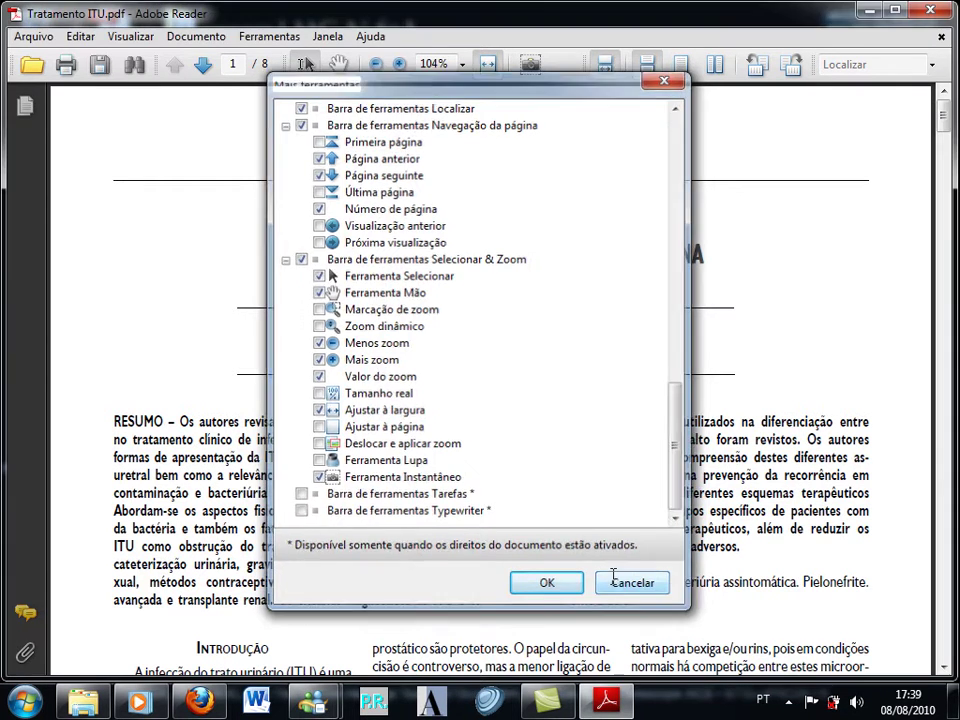
Copy the article's title block with its authors and affiliation as an image using the Snapshot tool
click(530, 64)
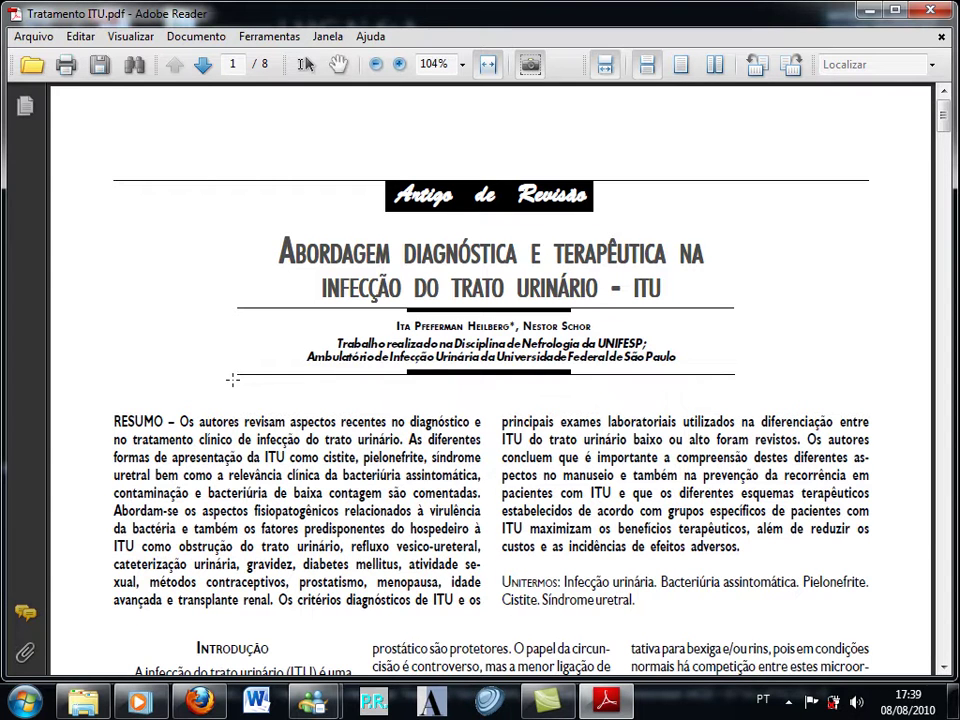
drag(233, 343, 316, 380)
drag(428, 309, 740, 224)
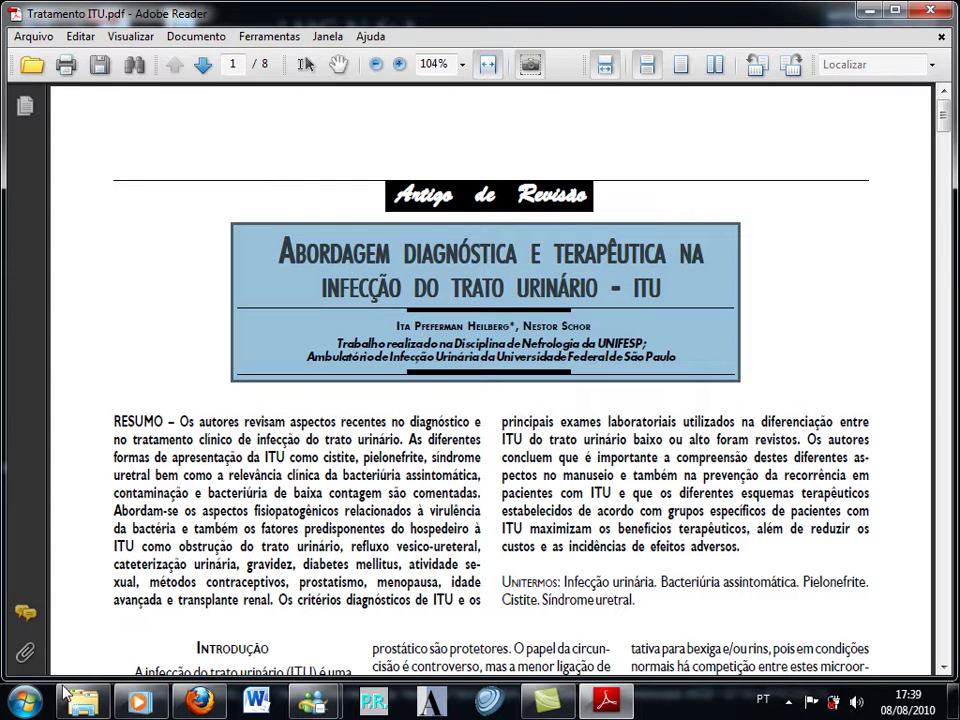
Start Microsoft PowerPoint 2010 and paste the copied title block onto the blank slide
click(18, 700)
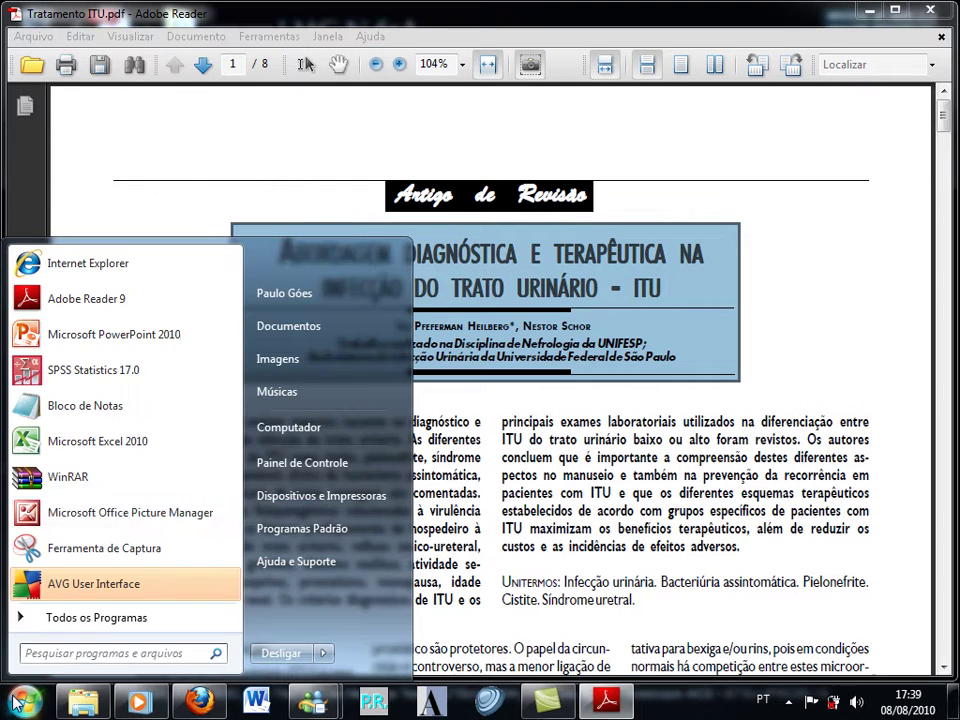
click(121, 336)
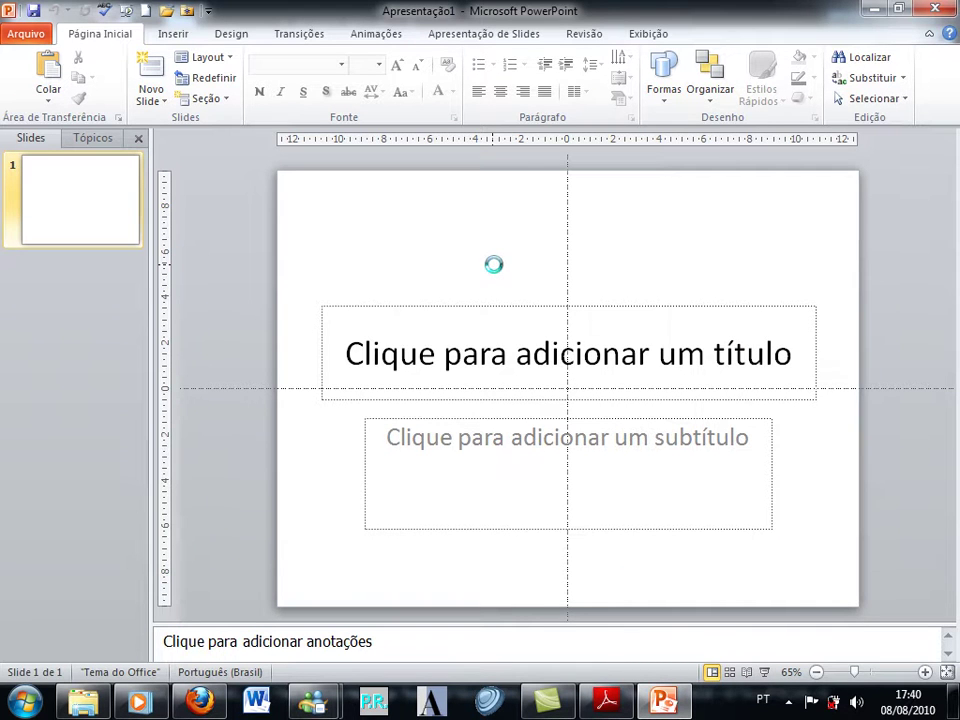
key(ctrl+v)
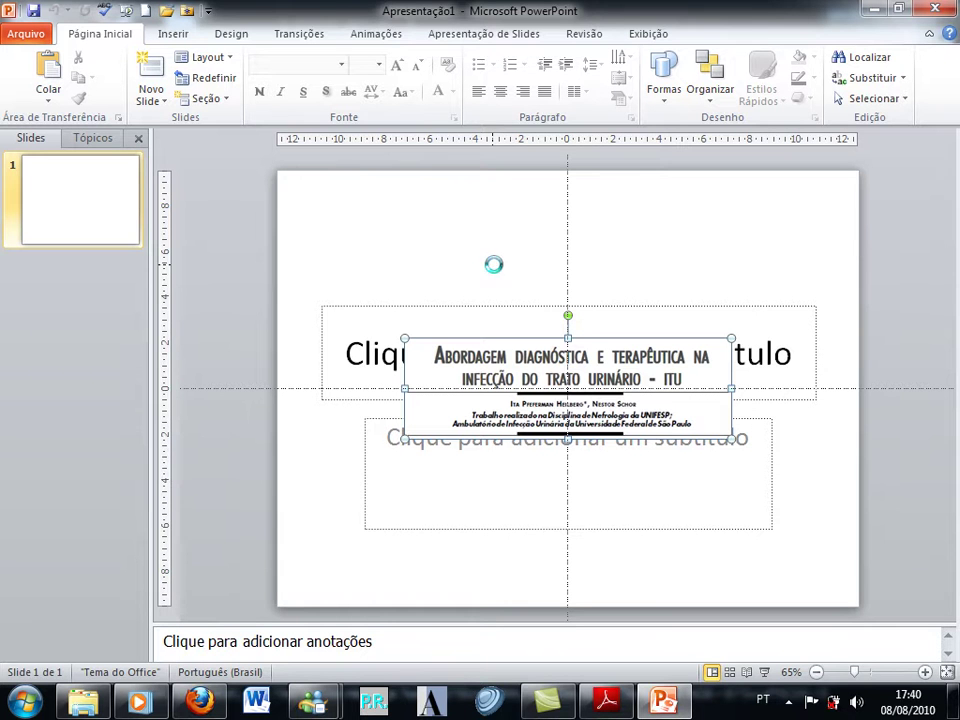
Enlarge the pasted title picture to almost the slide's width, centre it horizontally, and preview it as a slide show
drag(404, 338, 200, 266)
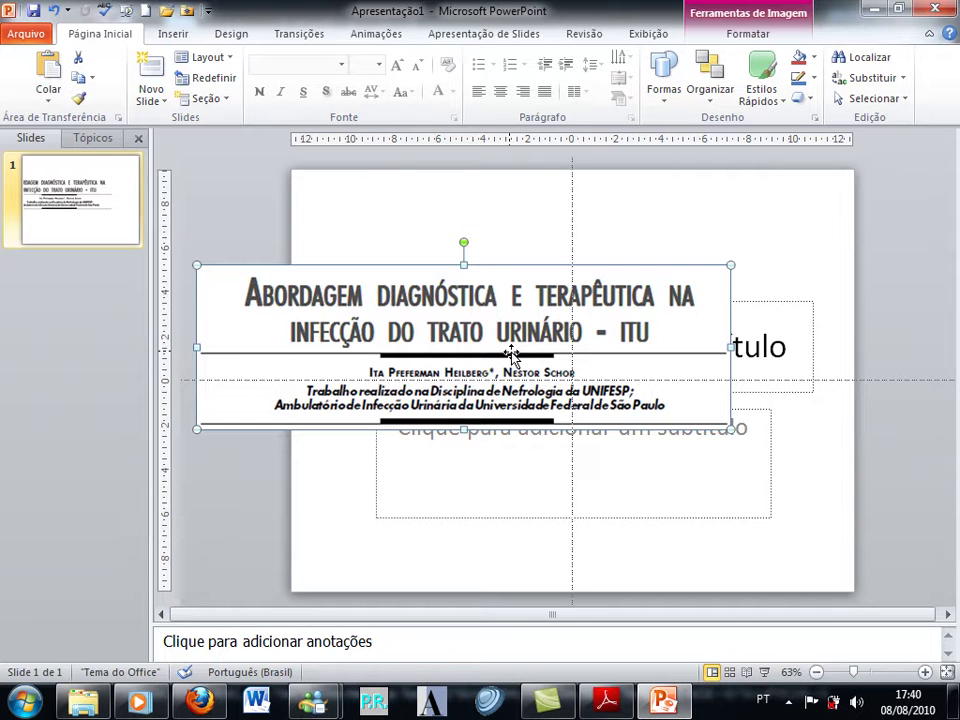
drag(507, 352, 626, 357)
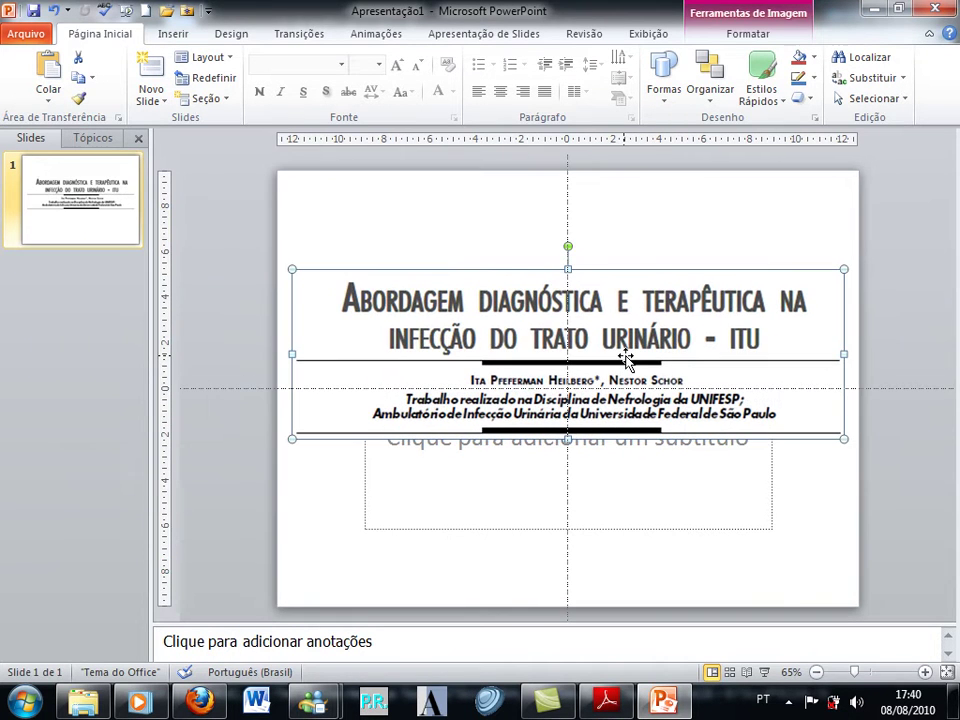
key(F5)
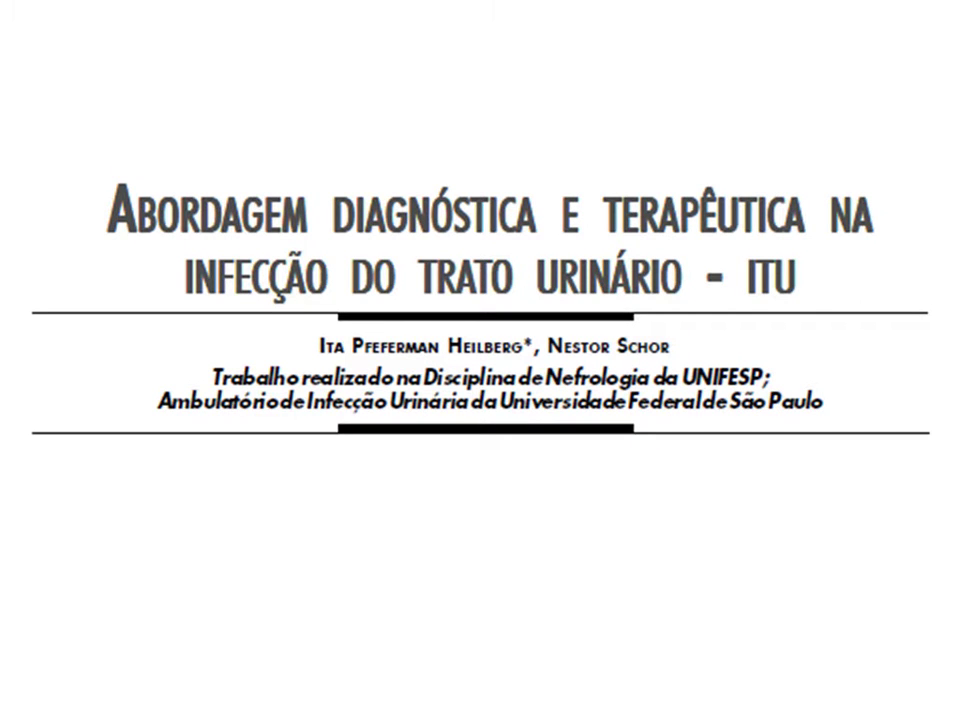
key(Escape)
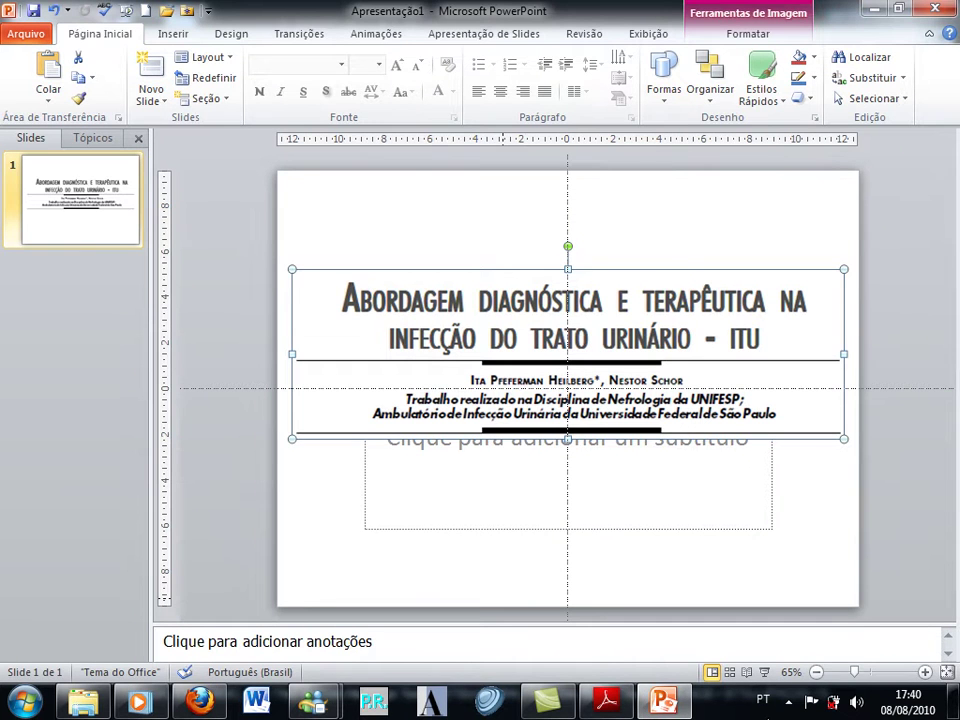
Switch to Firefox with the Teclado + Mouse Wireless Microsoft - 1000 product page and capture the whole screen
click(624, 708)
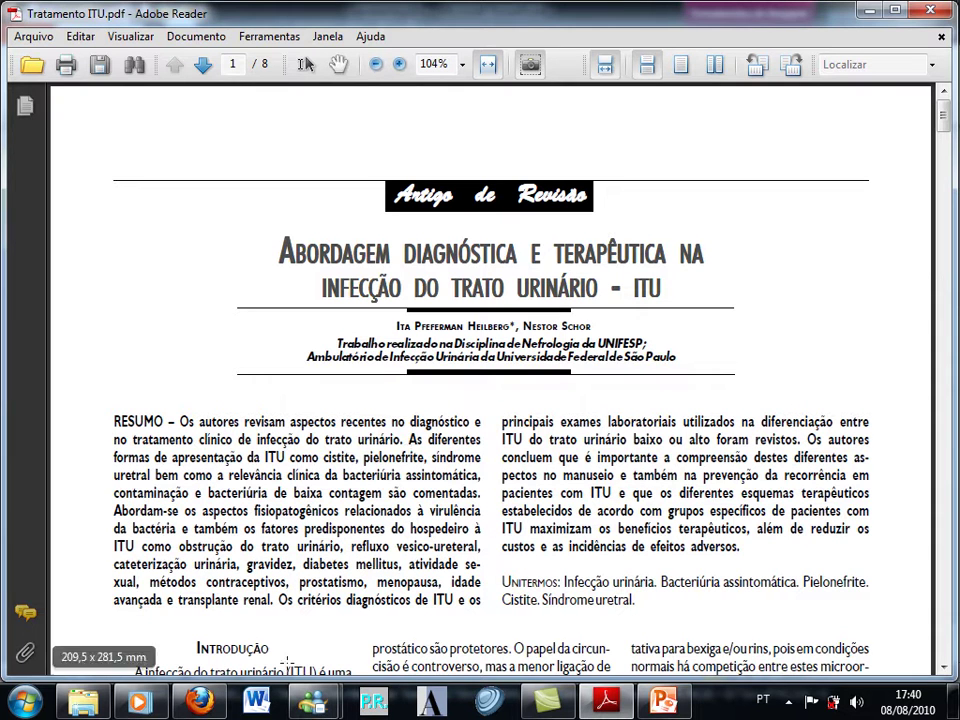
click(200, 700)
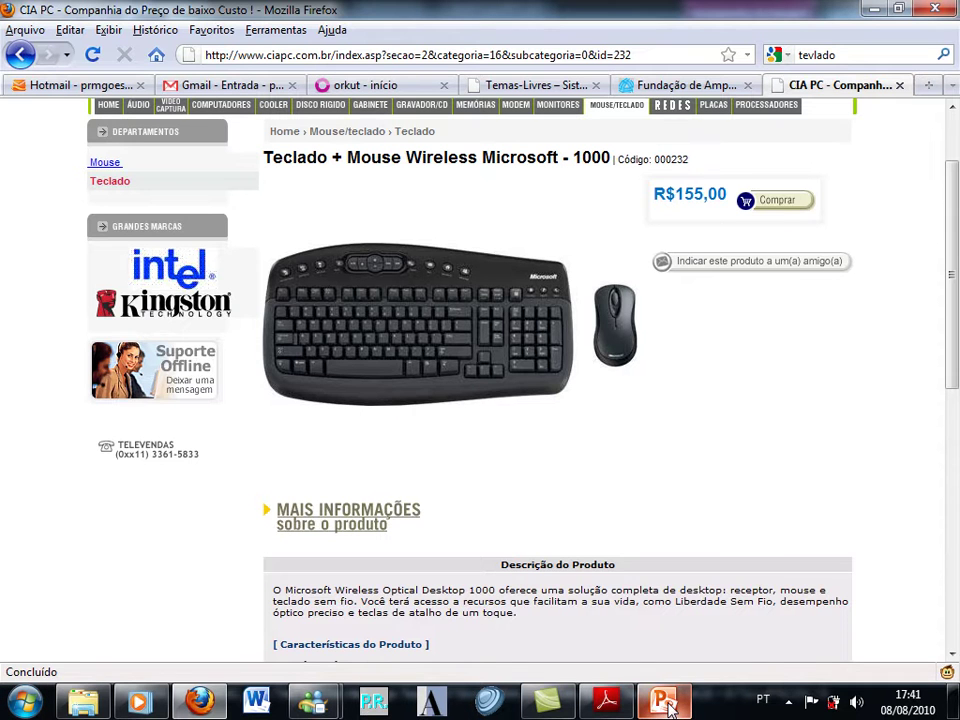
Start Microsoft Office Picture Manager from the Microsoft Office 2010 tools among the installed programs
click(22, 704)
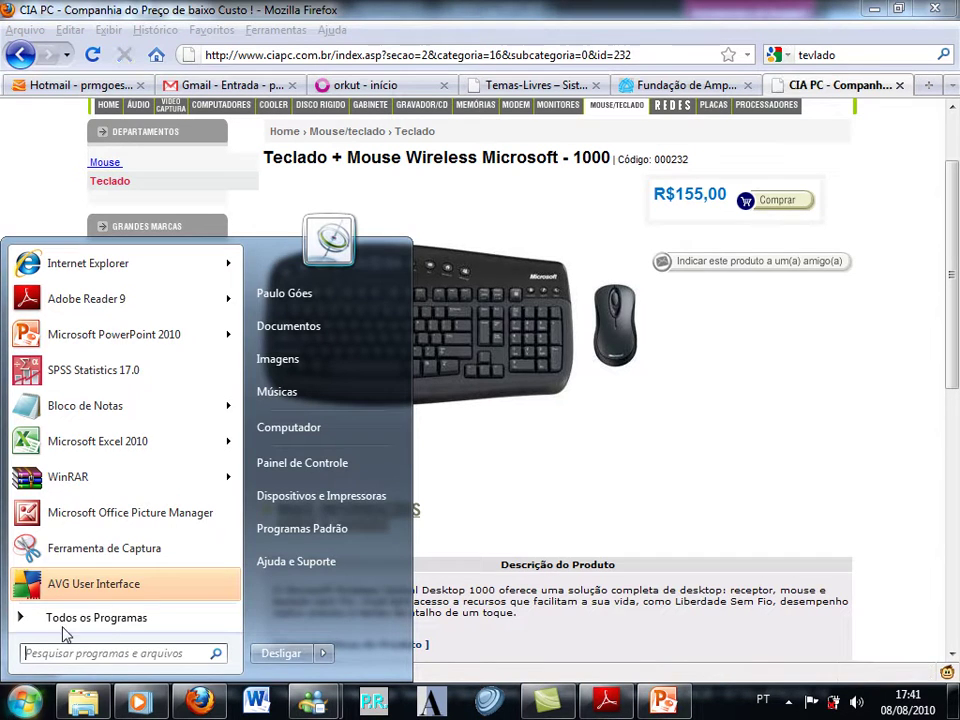
click(64, 622)
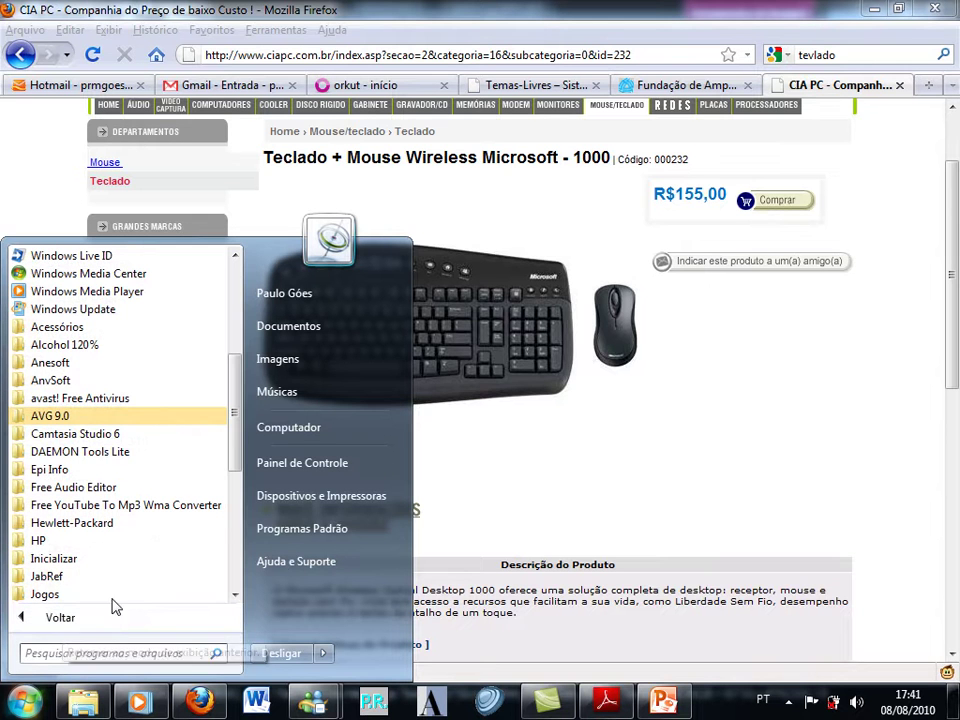
drag(236, 463, 236, 521)
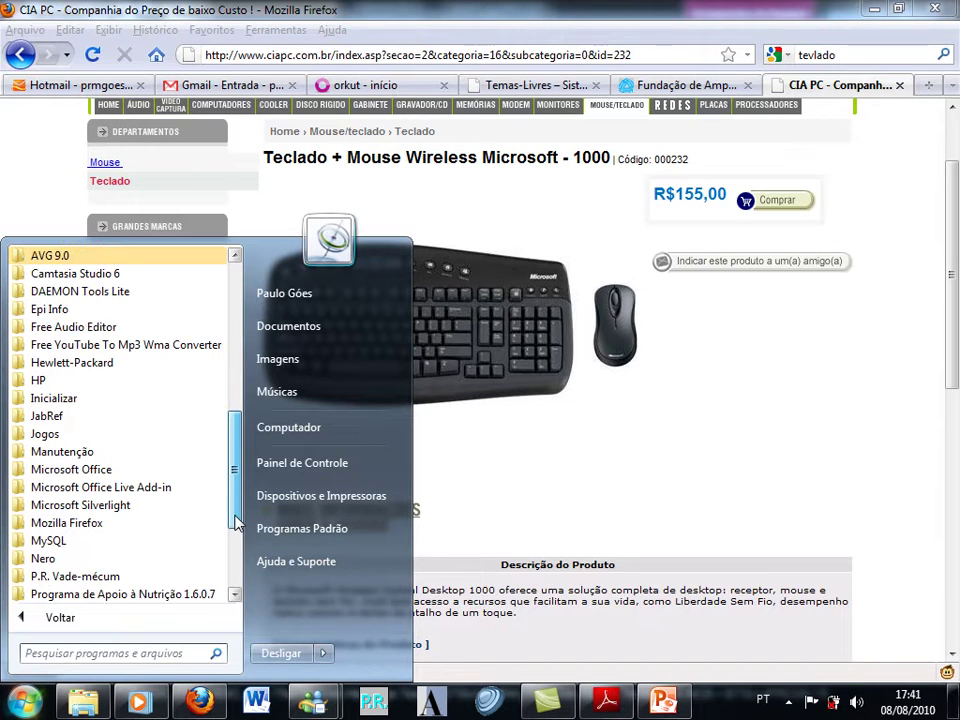
click(98, 470)
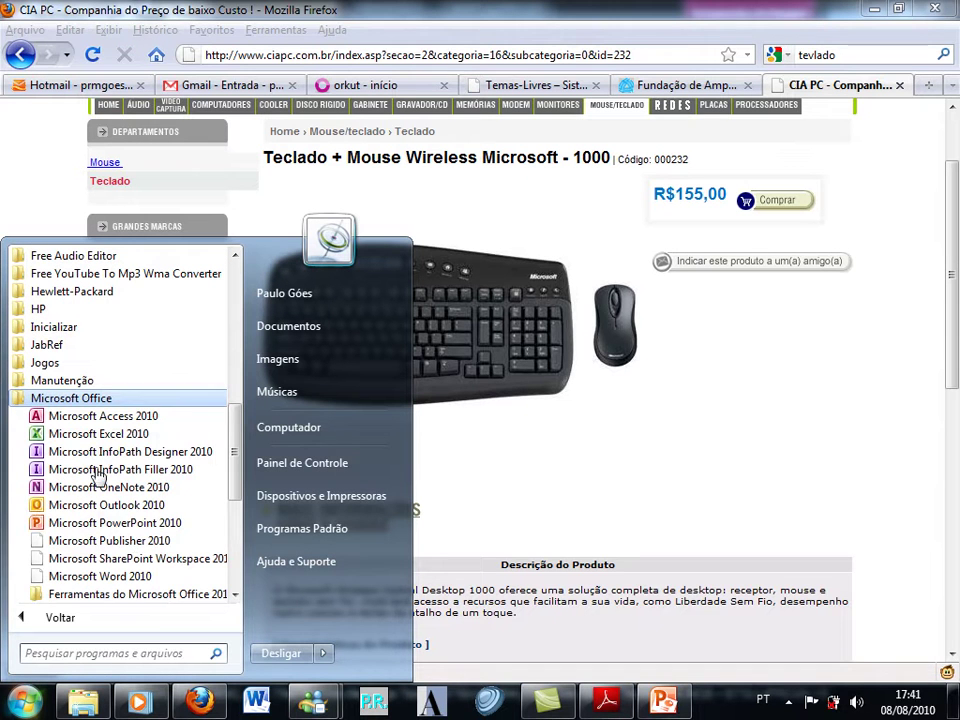
click(130, 595)
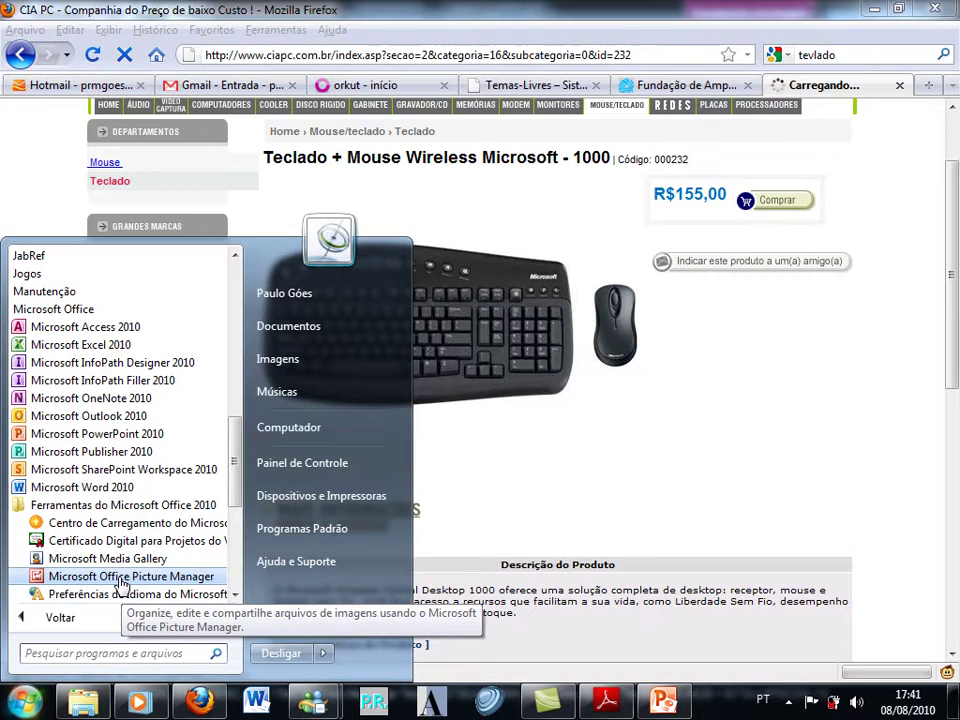
click(122, 578)
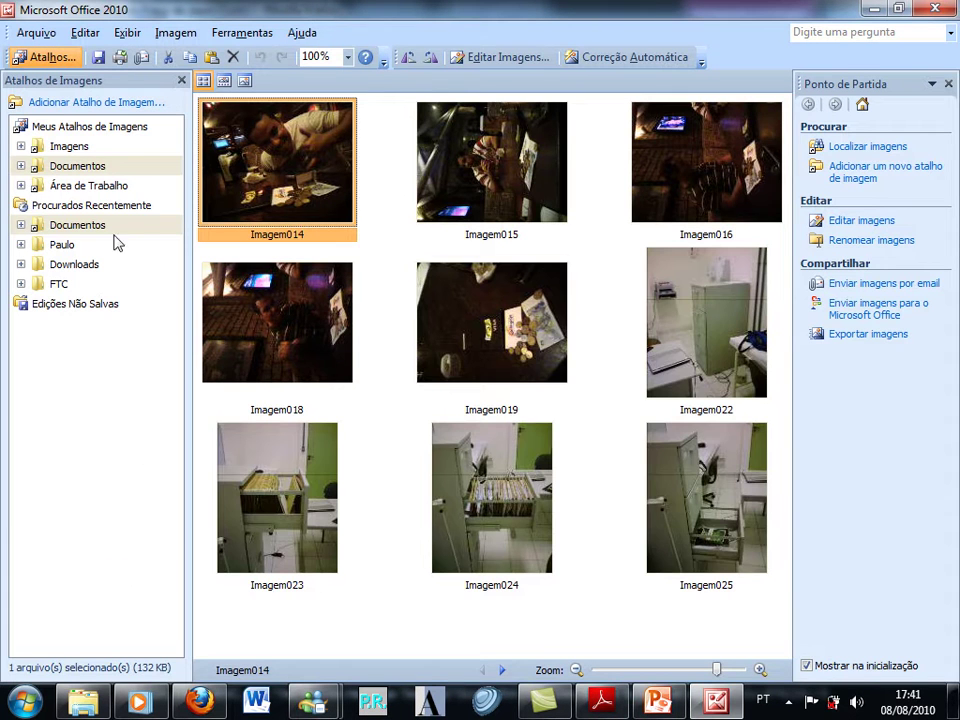
Paste the captured screen as a new picture into the Área de Trabalho folder
click(75, 187)
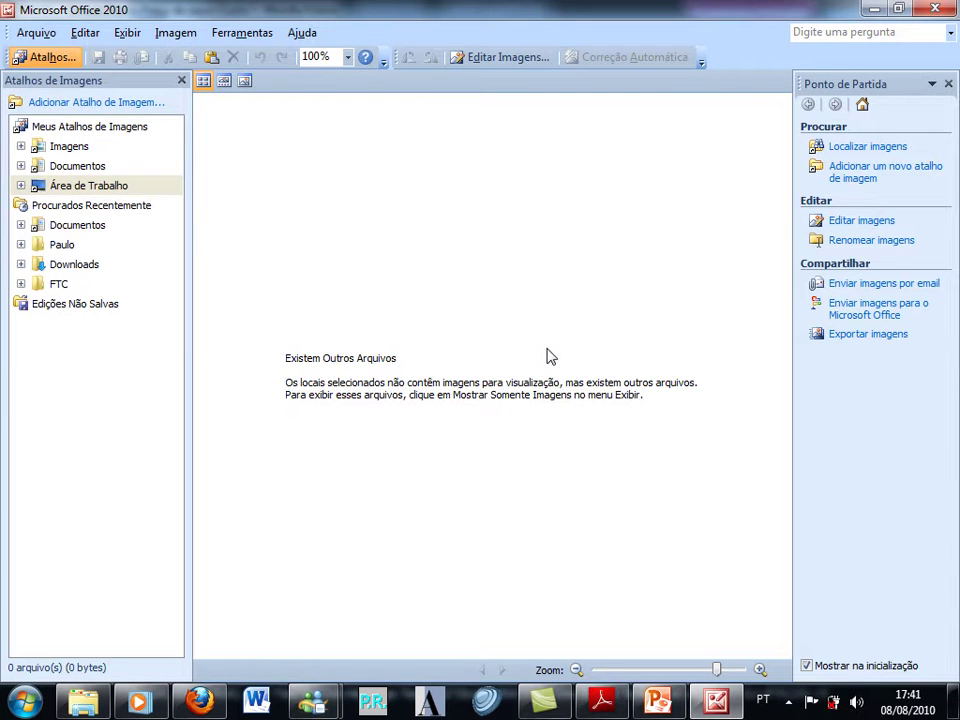
key(ctrl+v)
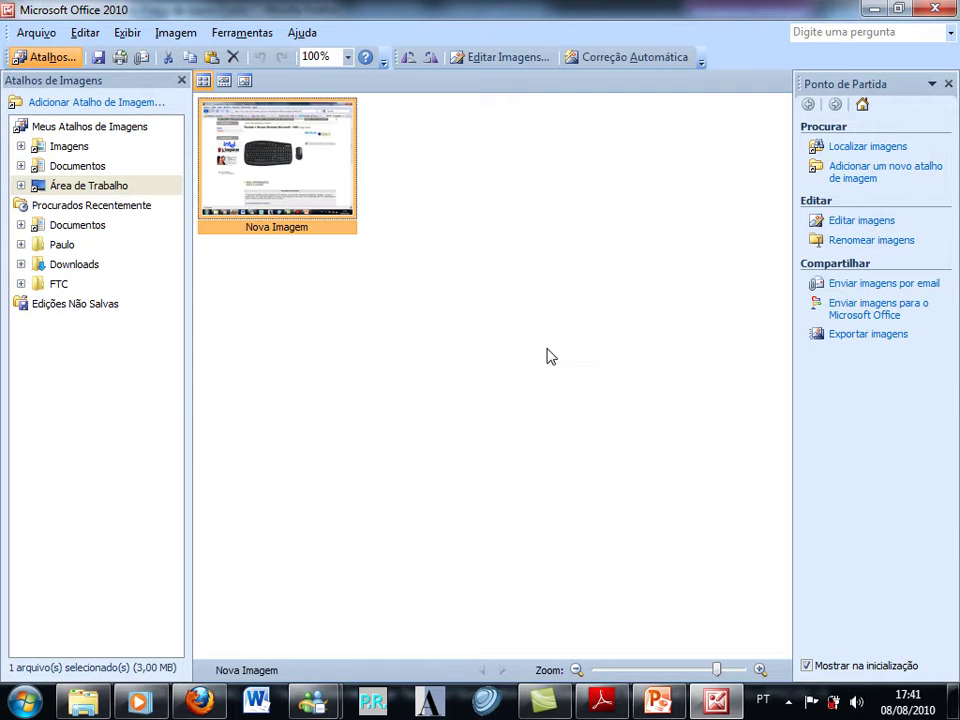
Display the pasted screenshot in single-picture view and apply automatic correction to it
double_click(303, 199)
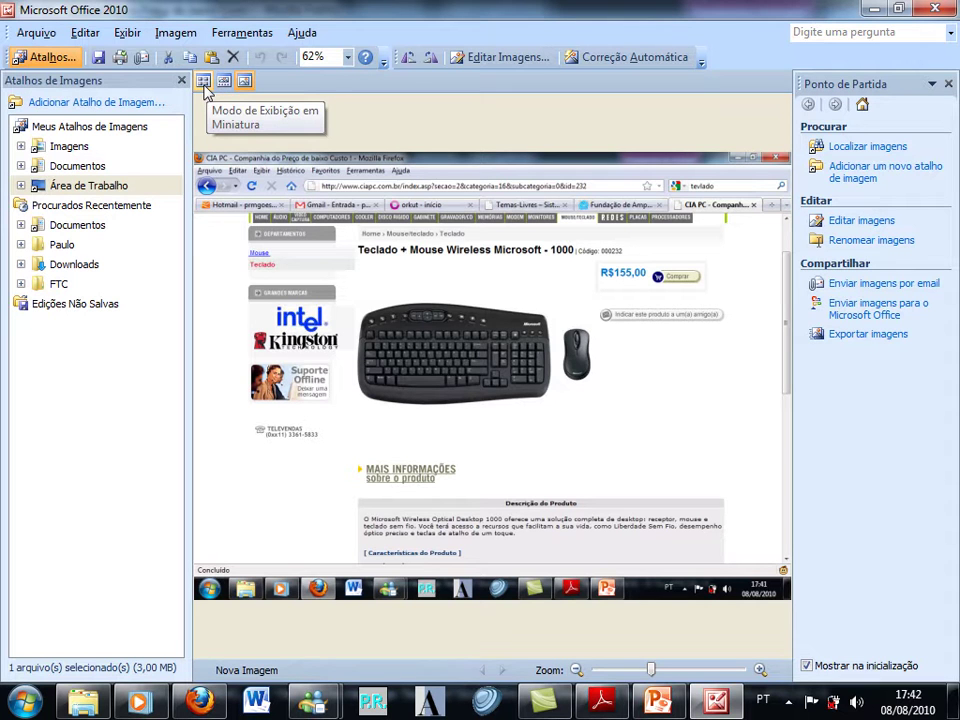
click(204, 84)
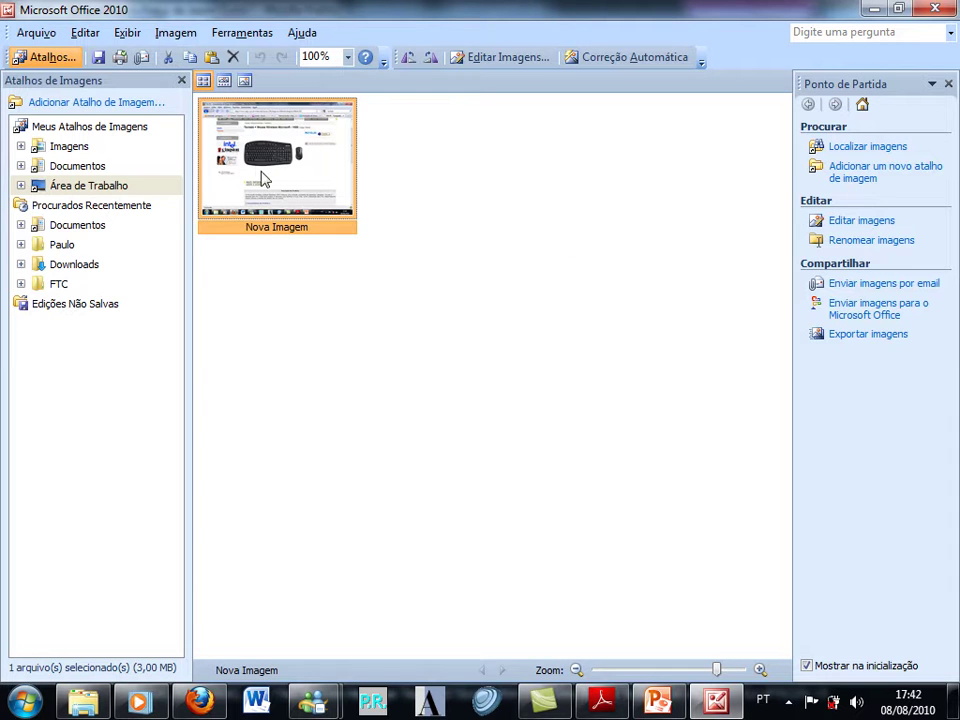
double_click(258, 172)
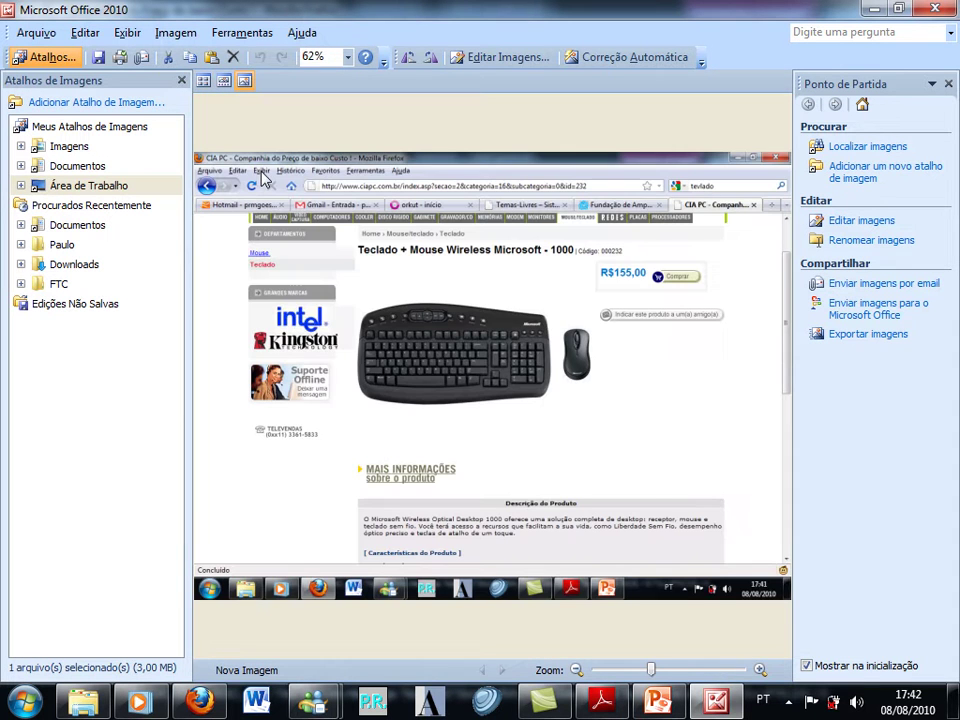
click(634, 58)
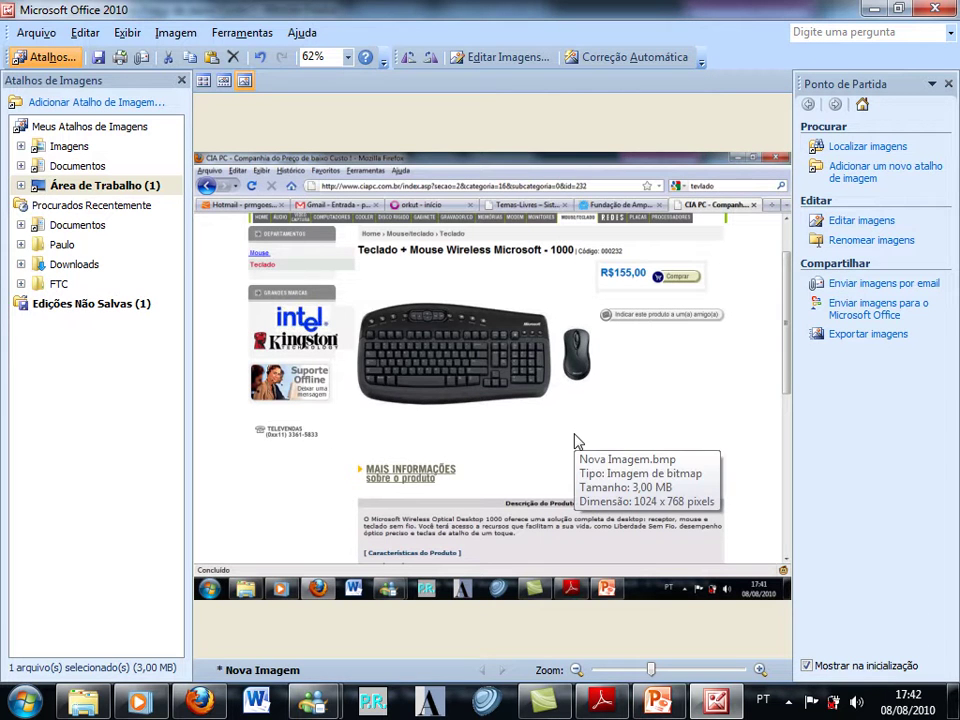
Crop the screenshot to the product title, keyboard and mouse, cutting 274 pixels left, 325 right, 161 above and 295 below
click(487, 60)
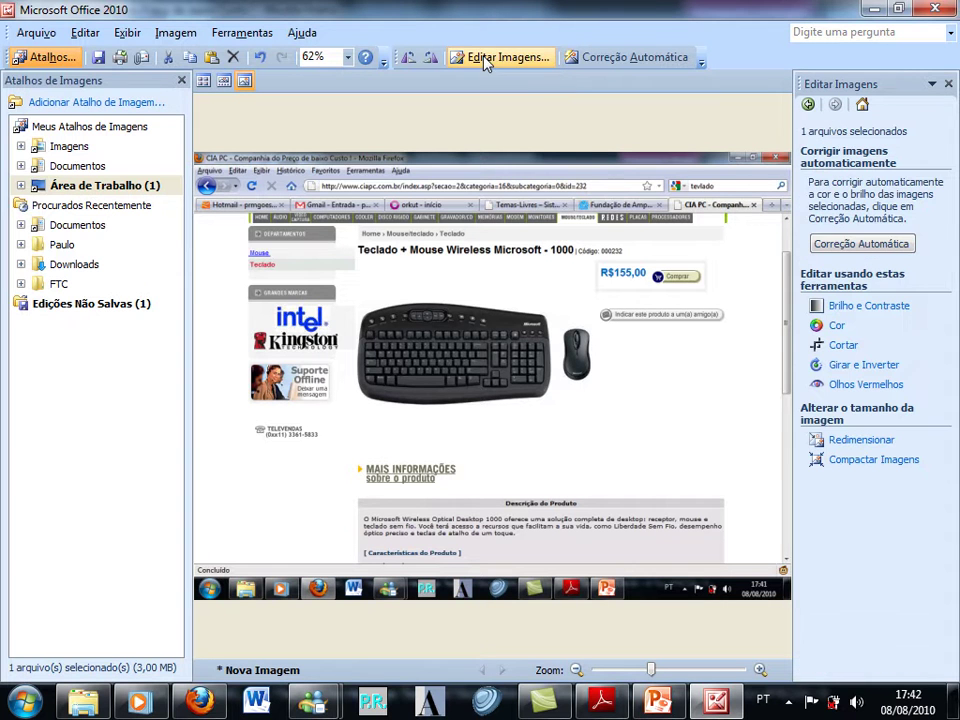
click(843, 346)
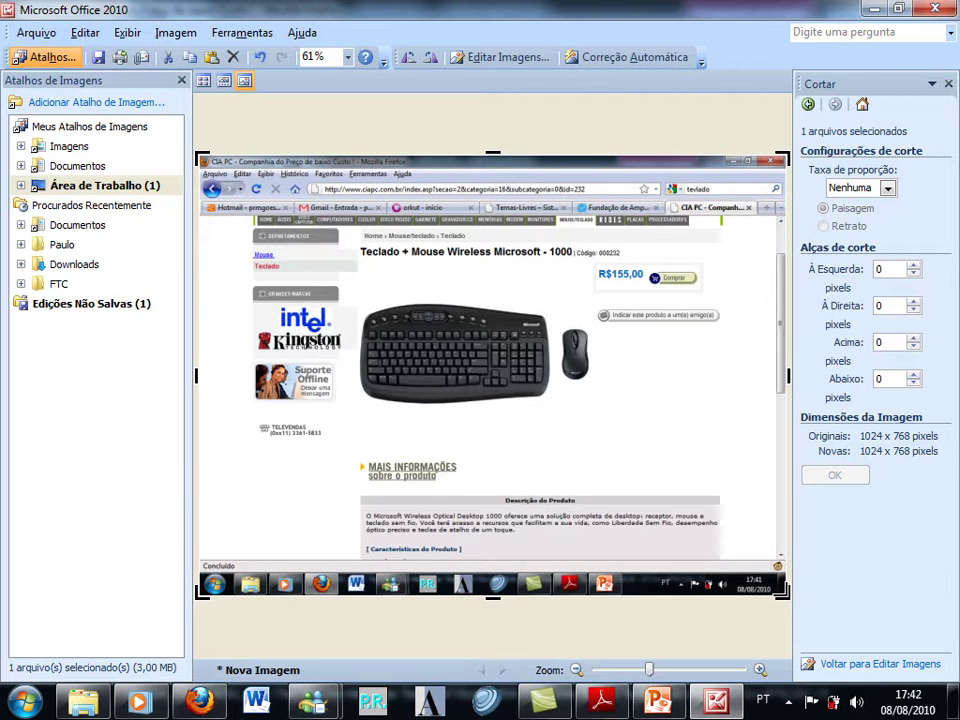
drag(683, 524, 600, 426)
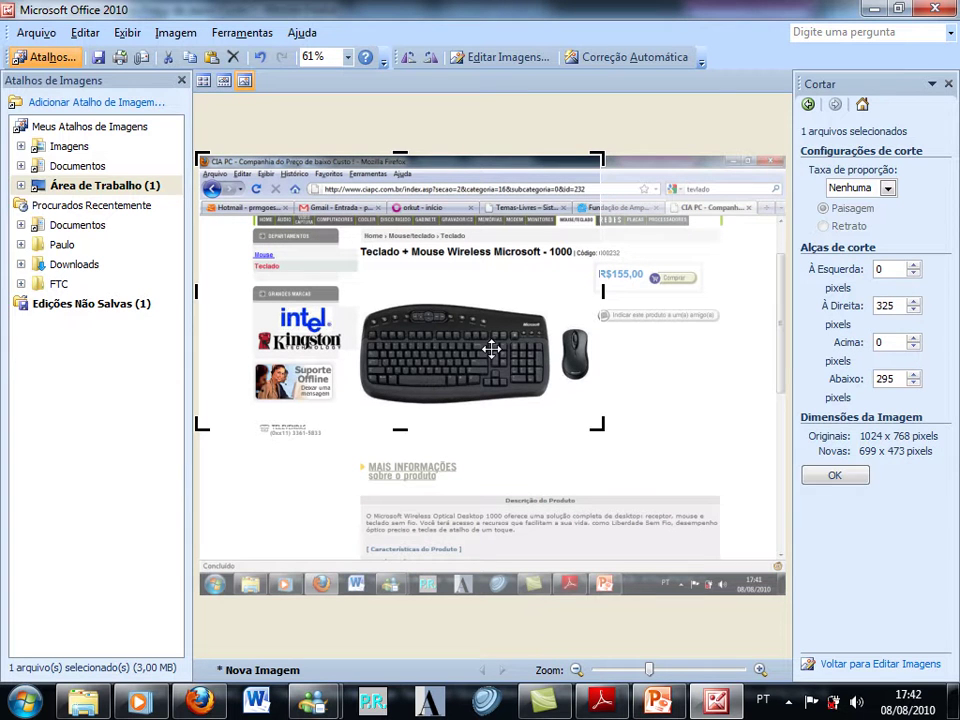
drag(199, 158, 355, 248)
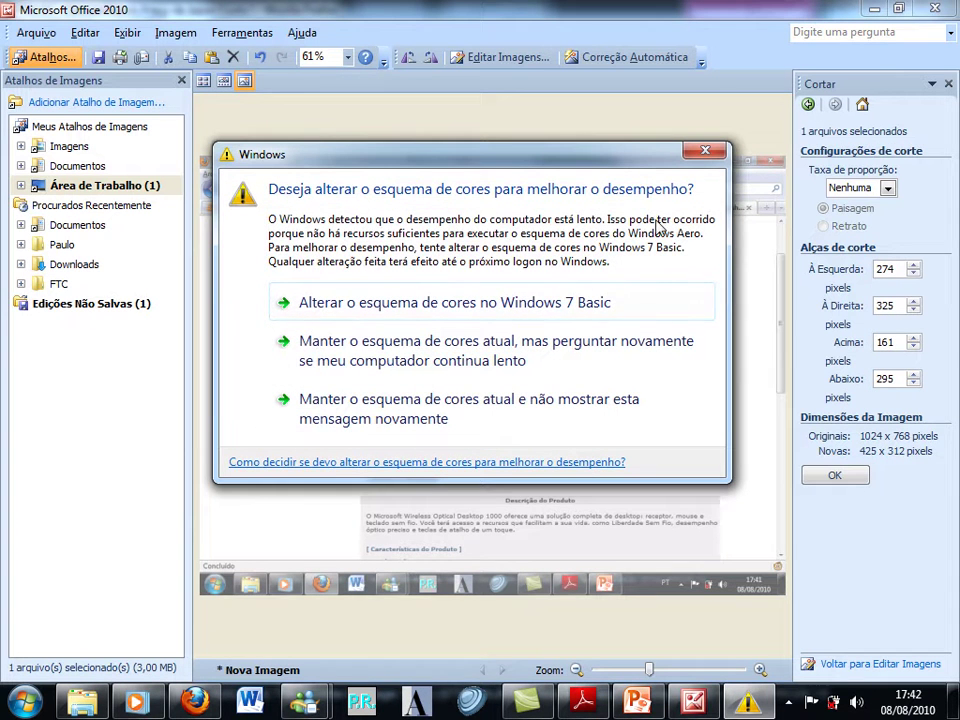
click(469, 350)
click(835, 475)
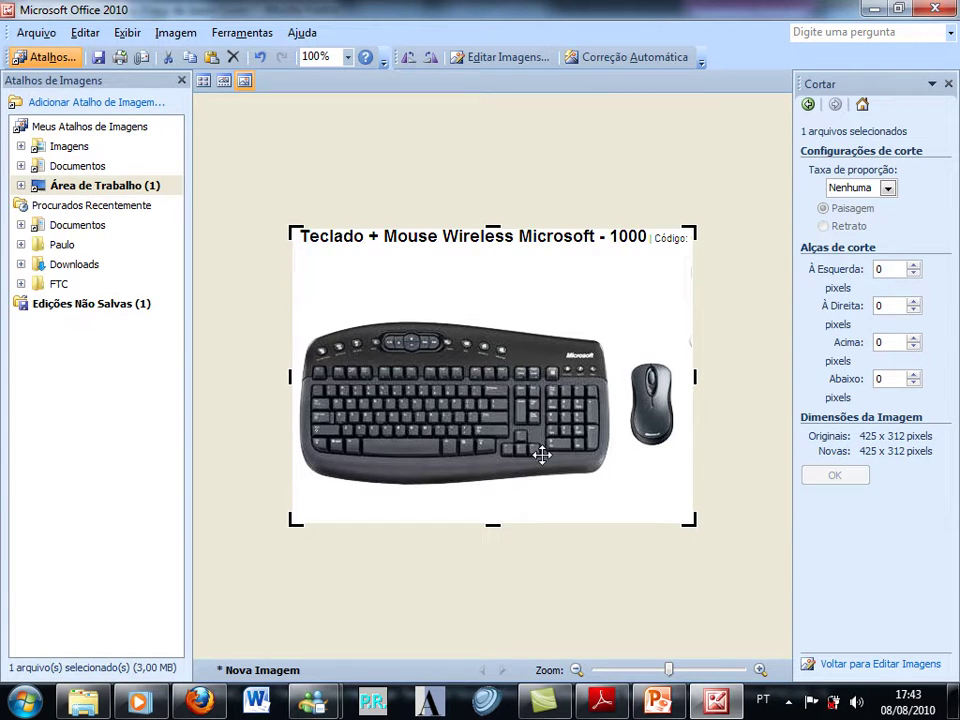
Copy the cropped keyboard and mouse picture, and add an Em branco slide after slide 1 in the PowerPoint presentation Apresentação1
right_click(541, 455)
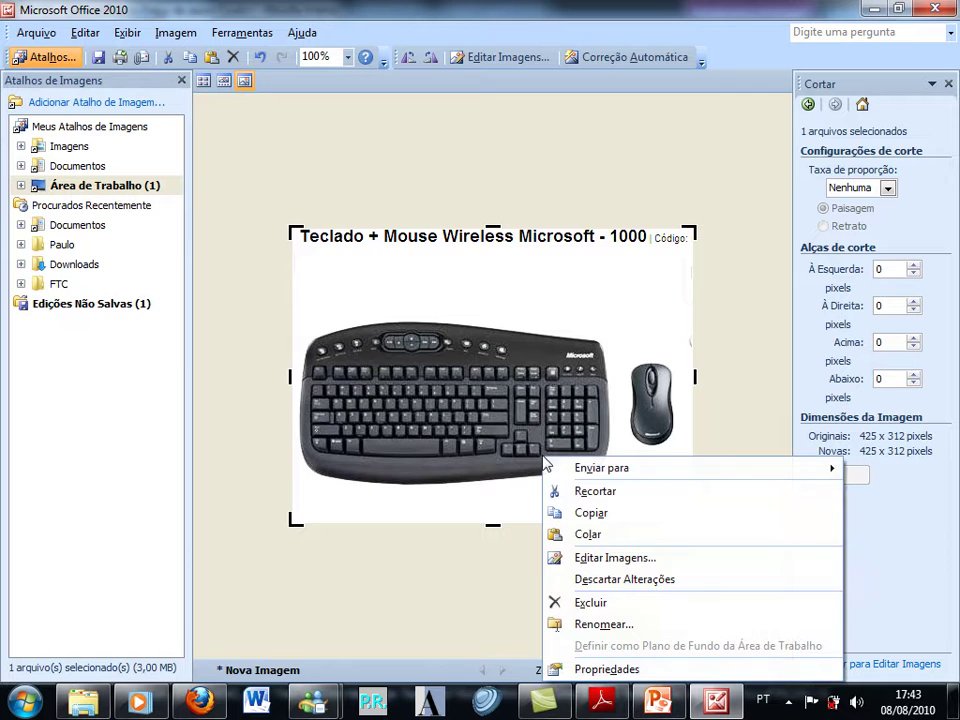
click(583, 514)
click(660, 700)
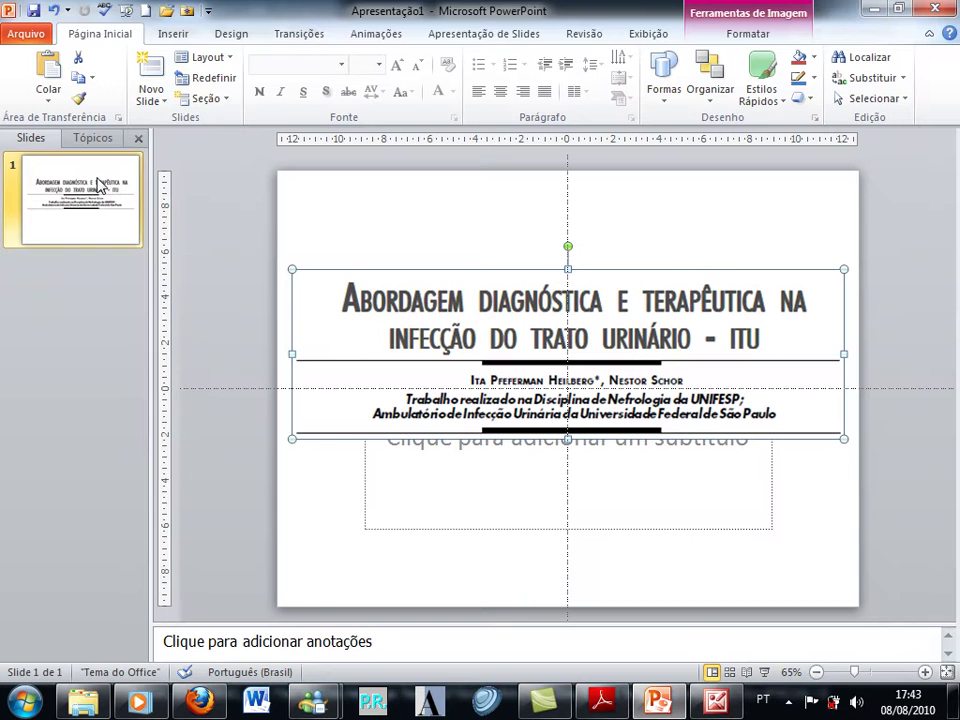
click(151, 97)
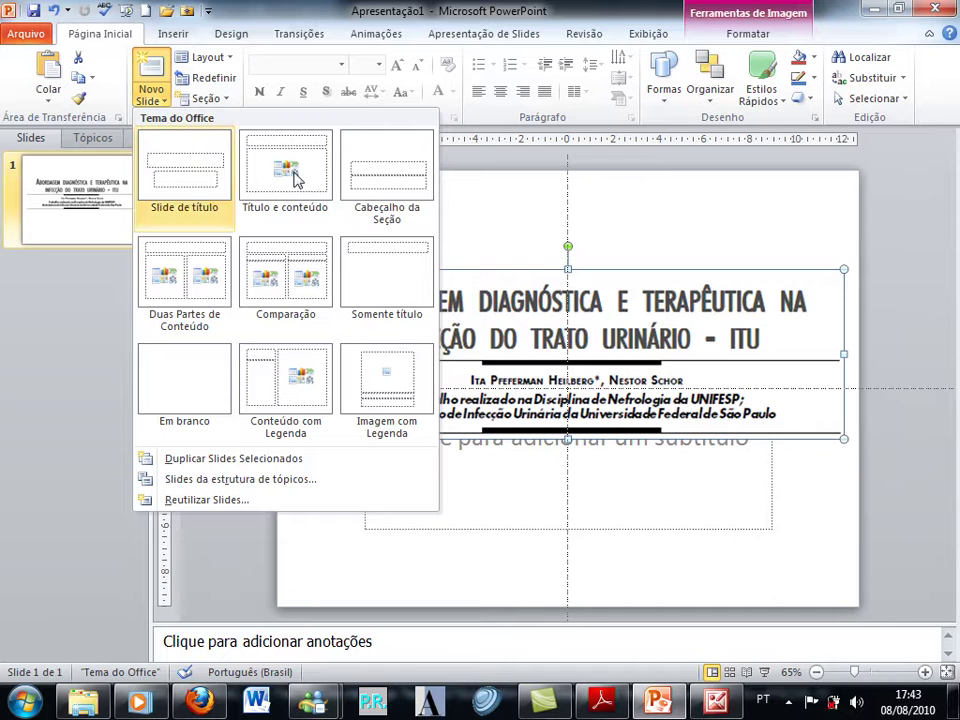
click(197, 360)
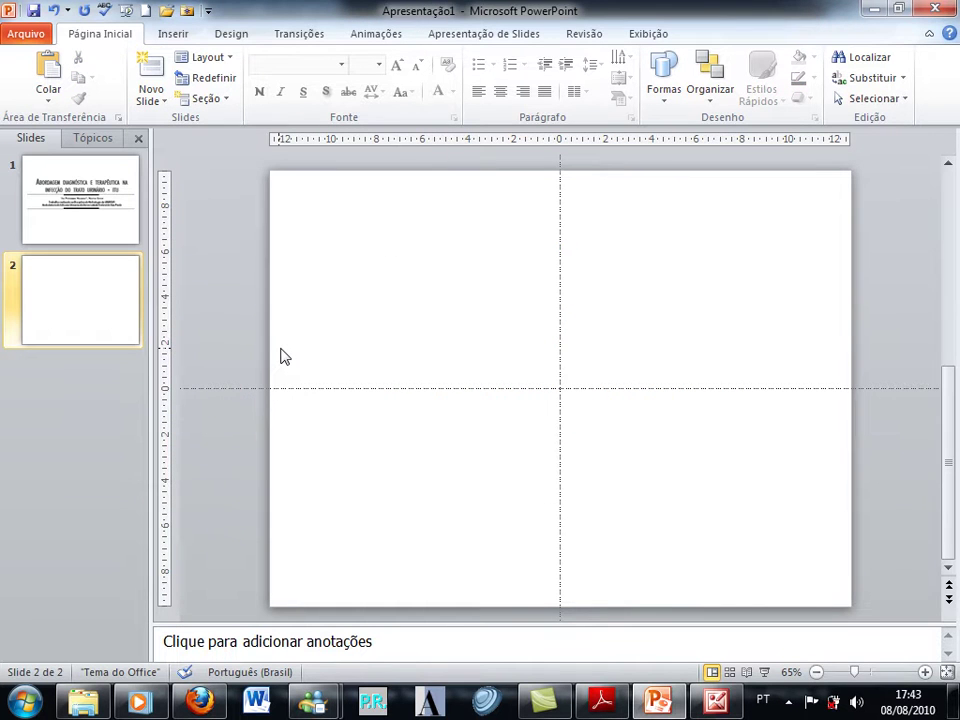
Paste the copied picture onto slide 2, enlarge it proportionally to fill most of the slide, and move it near the slide's centre
key(ctrl+v)
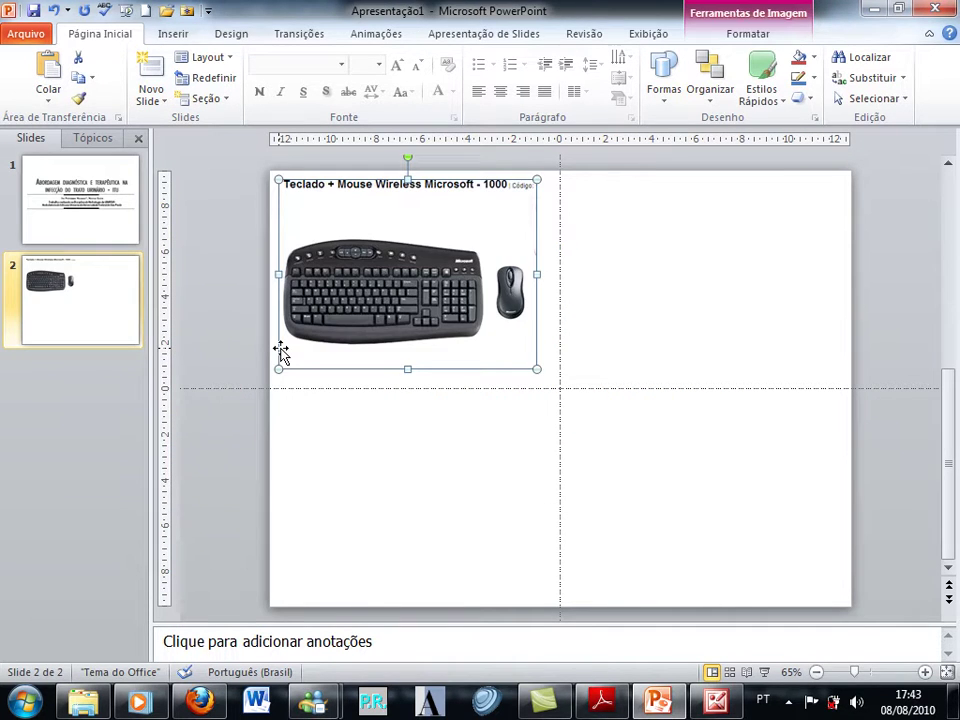
drag(537, 369, 769, 540)
drag(664, 444, 697, 438)
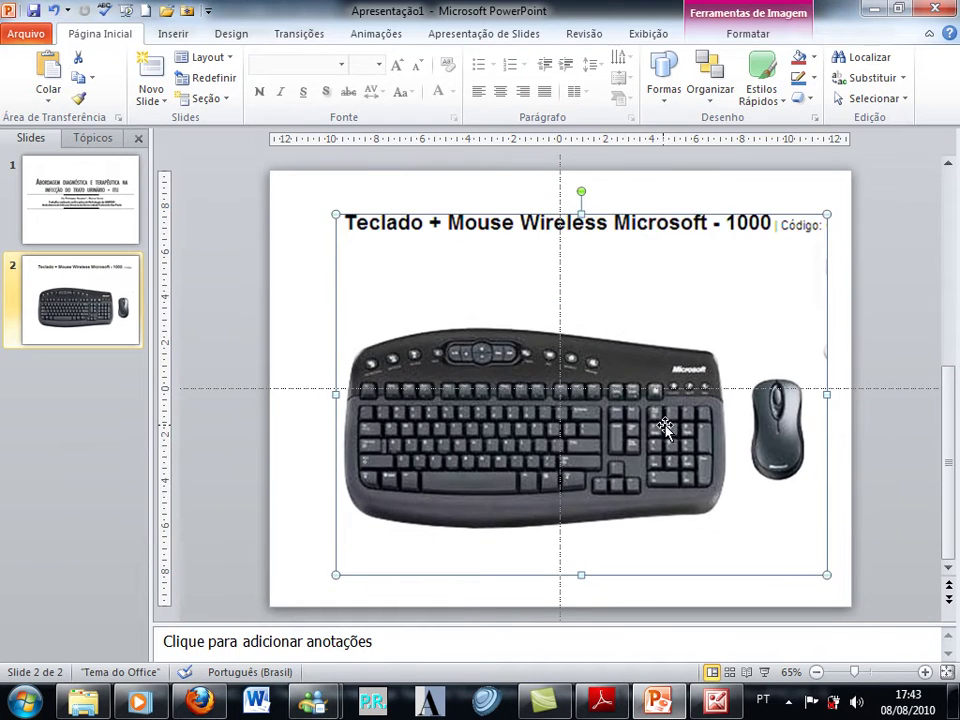